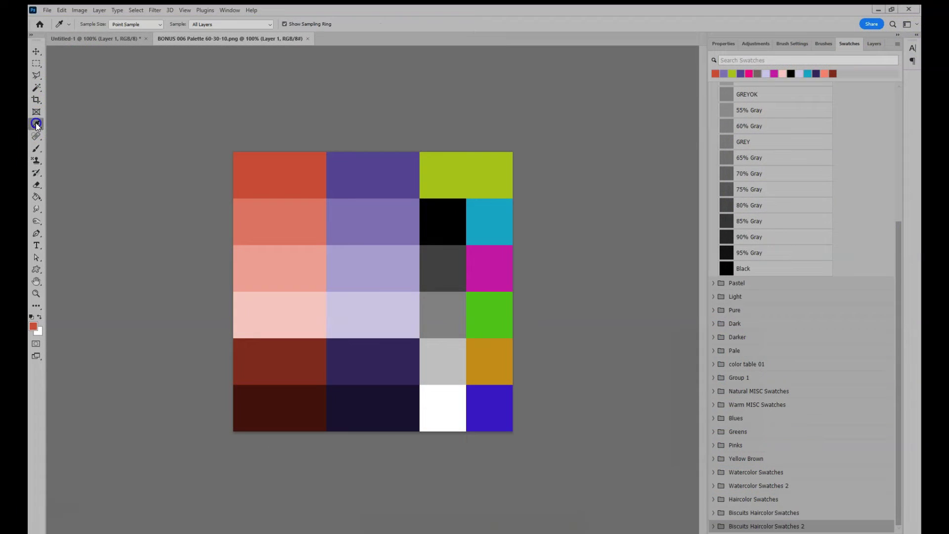
- Switch to the Eyedropper Tool to sample colours from the open palette PNG
drag(36, 123, 75, 123)
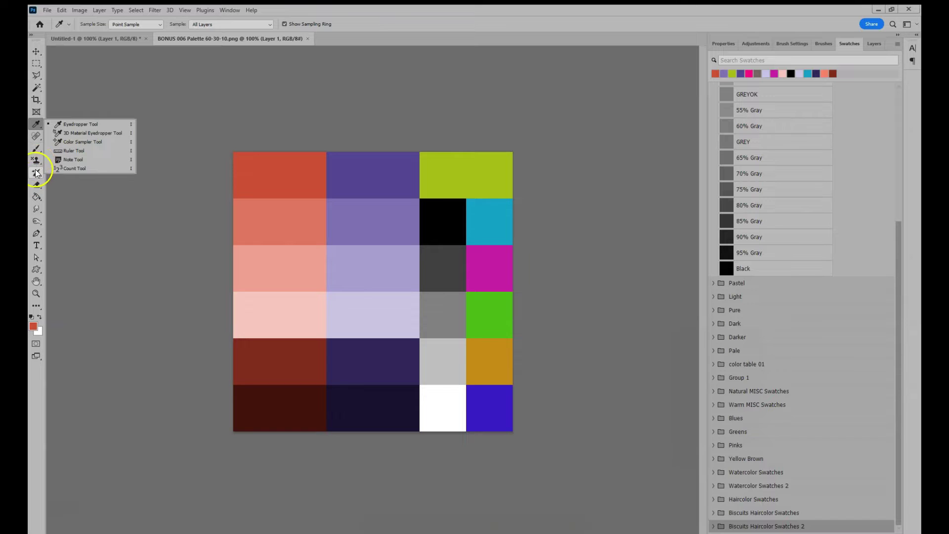
- Browse the Brush tool options, then switch to the Move Tool
drag(38, 149, 48, 149)
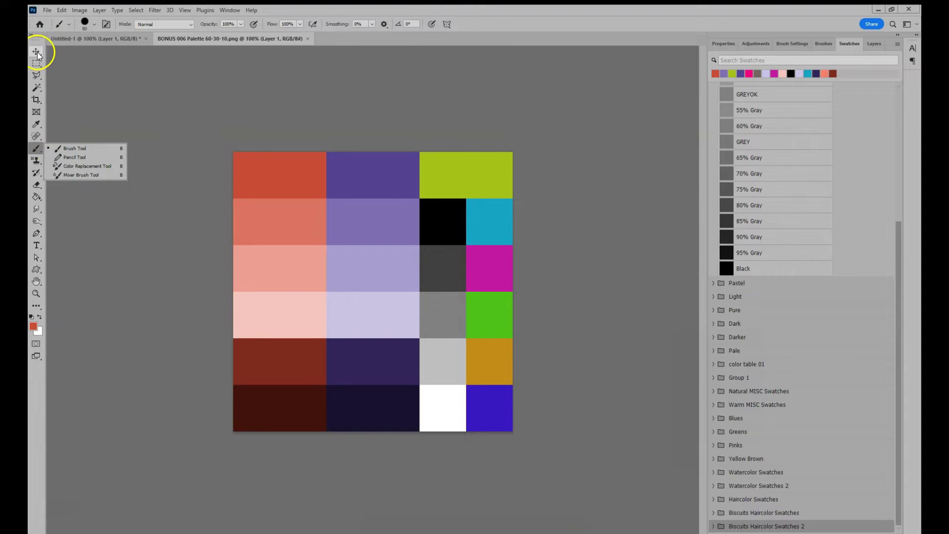
drag(38, 51, 67, 52)
click(72, 52)
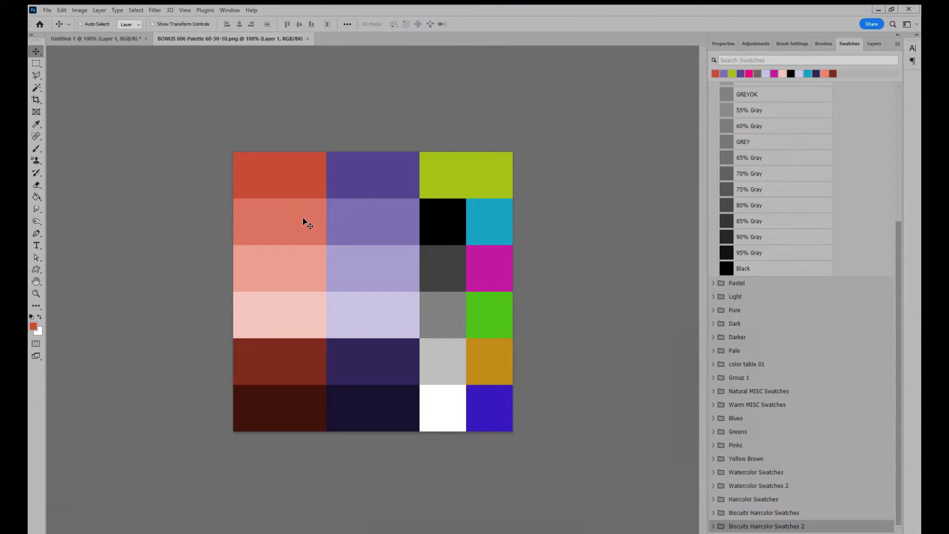
click(387, 187)
- Convert the image to Indexed Color with an Exact palette of 23 colours
click(80, 11)
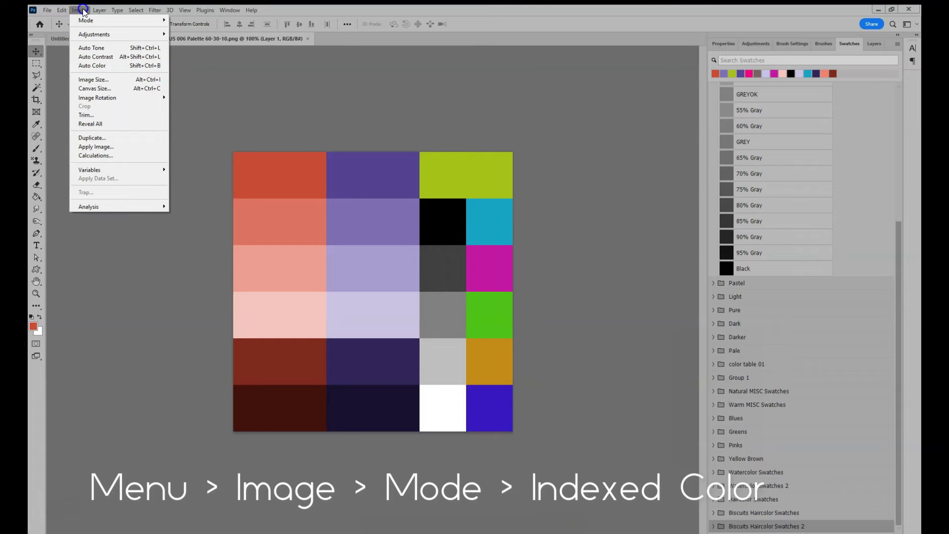
mouse_move(85, 20)
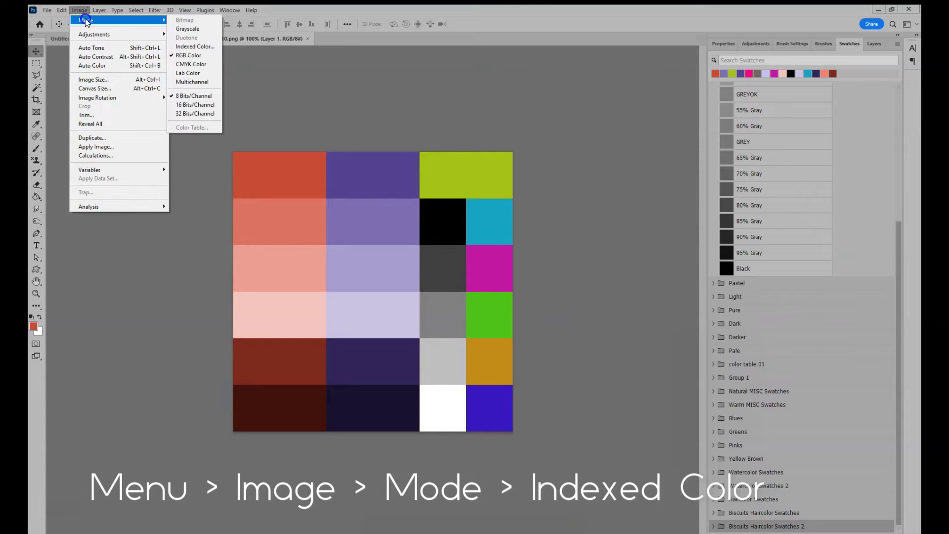
click(213, 49)
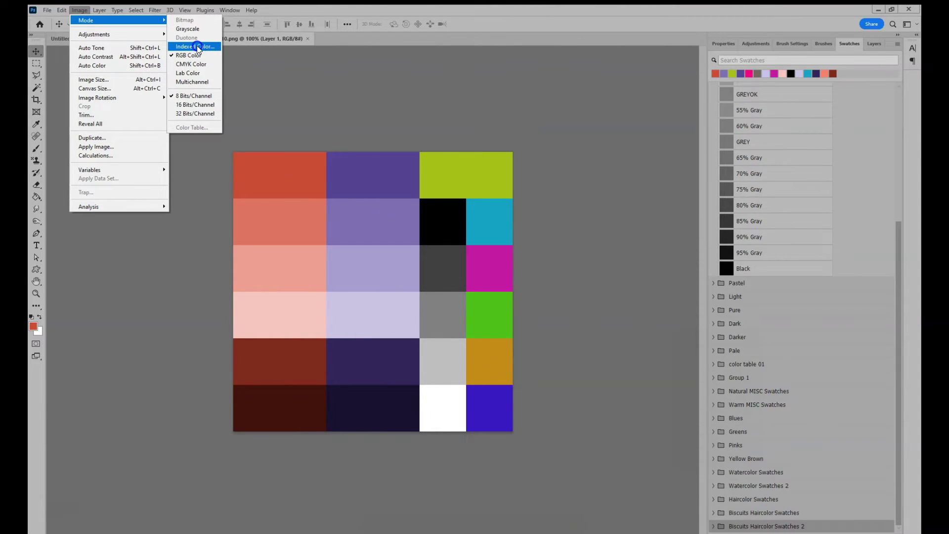
click(197, 45)
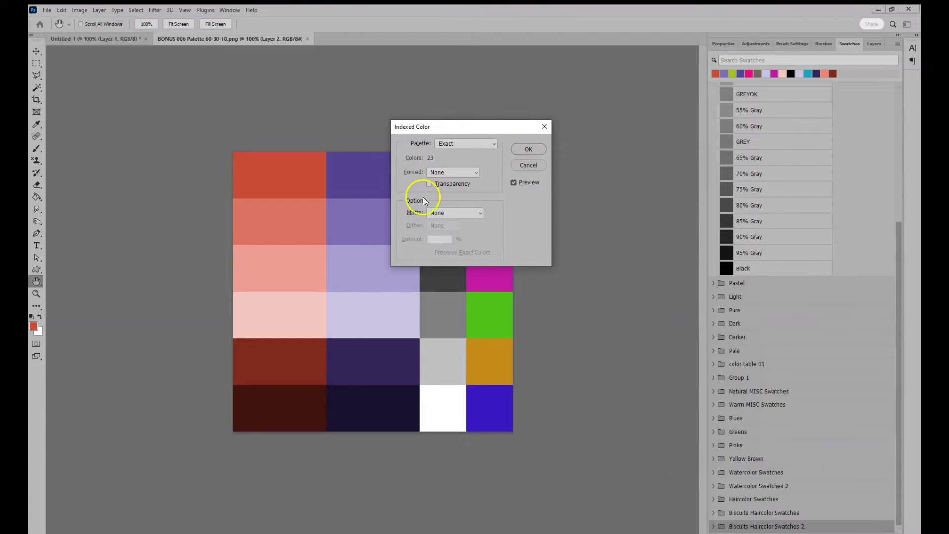
click(530, 148)
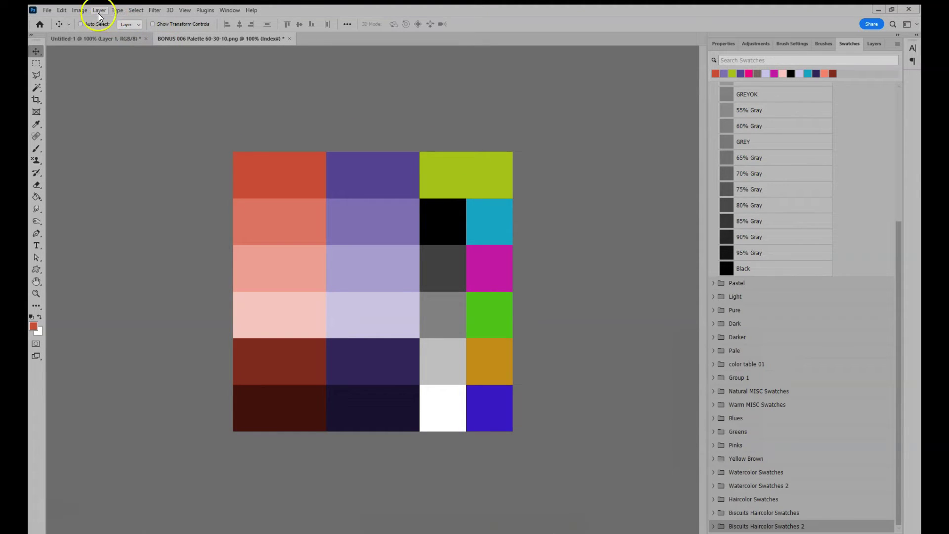
- Open the Color Table dialog from Image > Mode to view the Custom palette colours
click(80, 11)
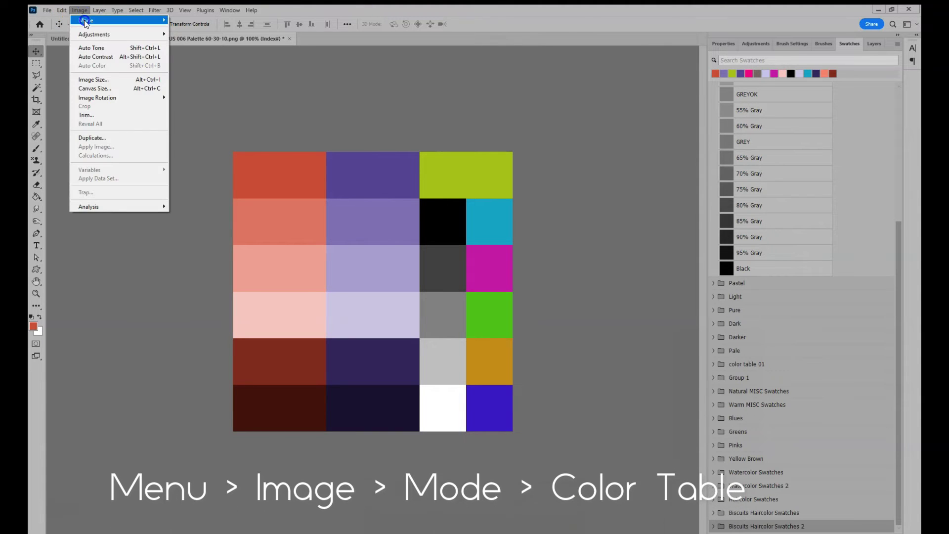
mouse_move(87, 21)
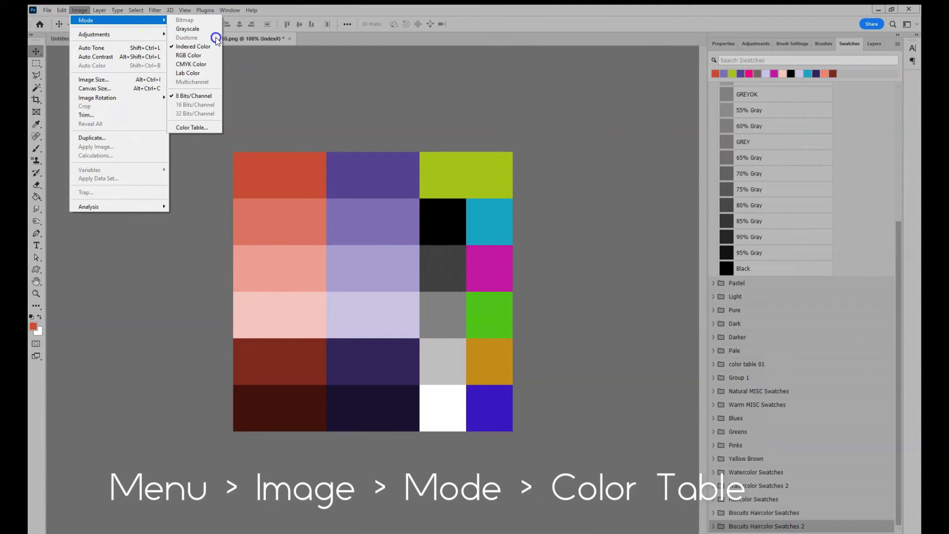
click(214, 127)
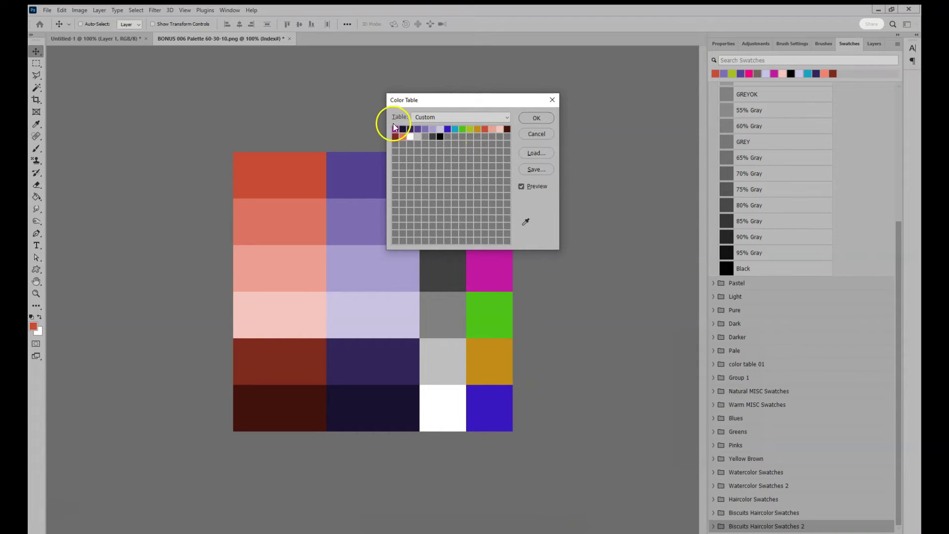
- Save the colour table as Colortable.ACT in the Palette VIDEO folder
click(544, 169)
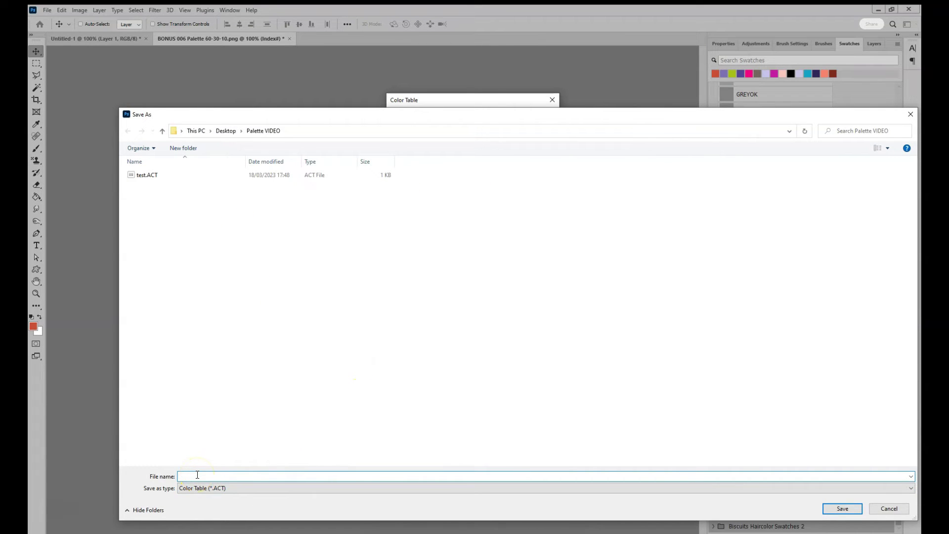
text(Colortable)
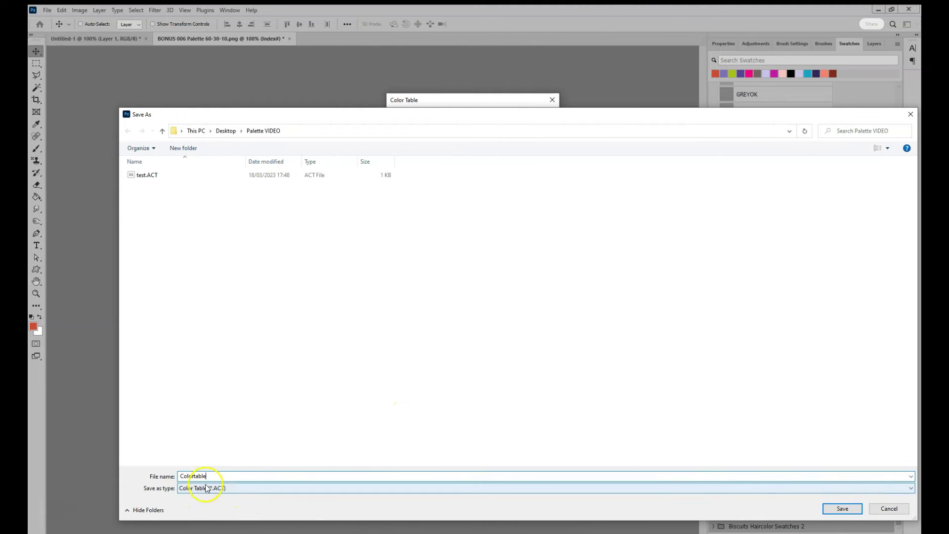
click(842, 509)
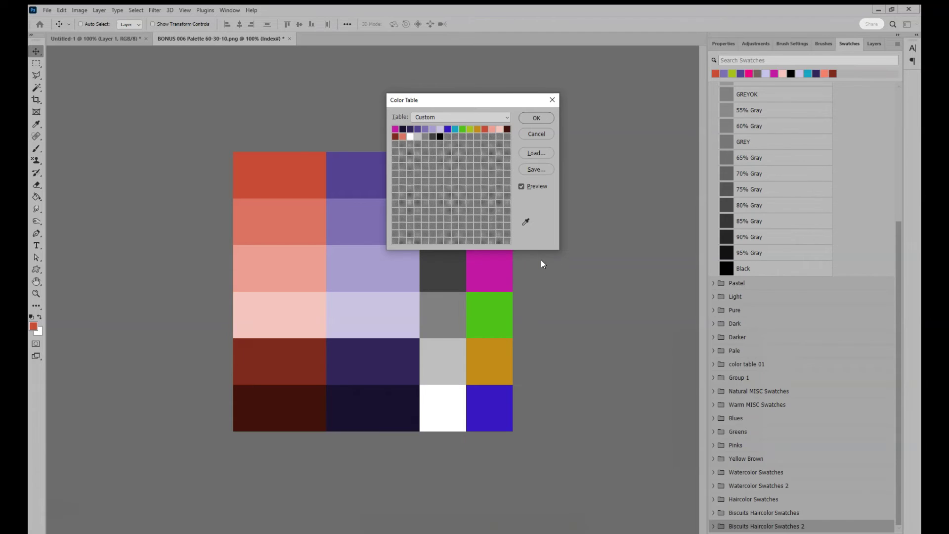
- Close the Color Table dialog and choose Import Swatches from the Swatches panel menu
click(533, 117)
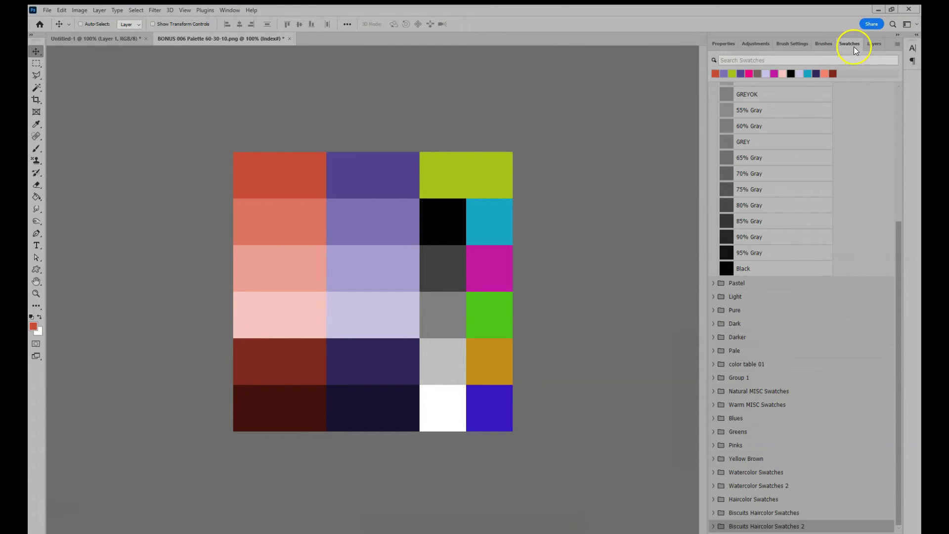
click(898, 44)
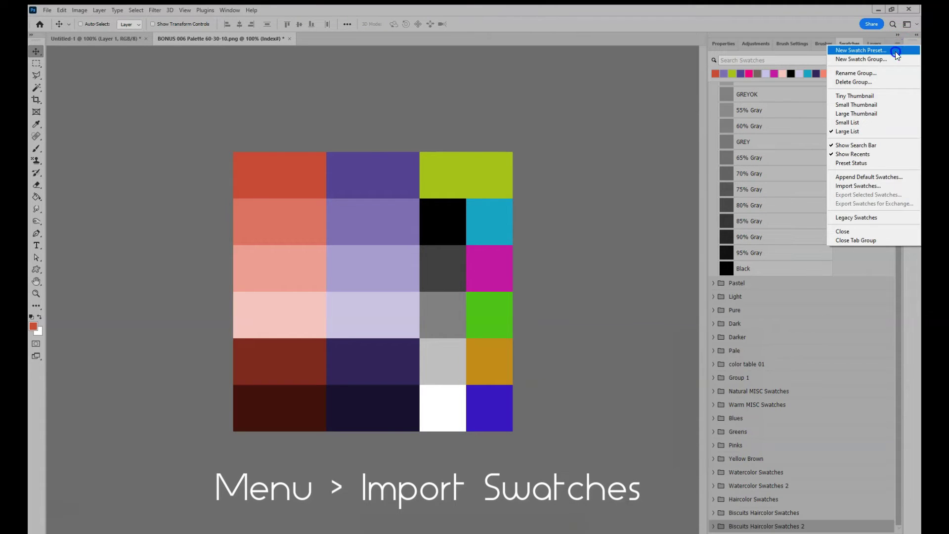
click(874, 187)
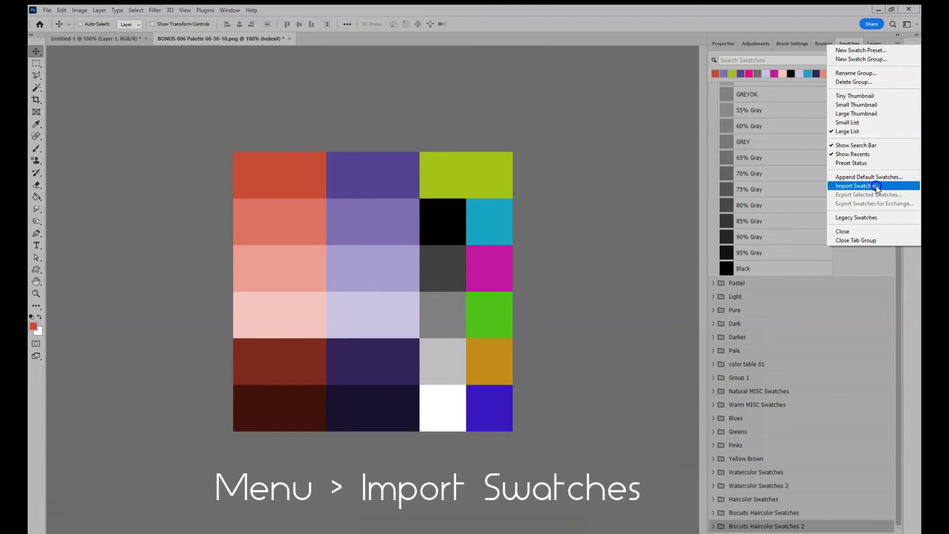
click(875, 186)
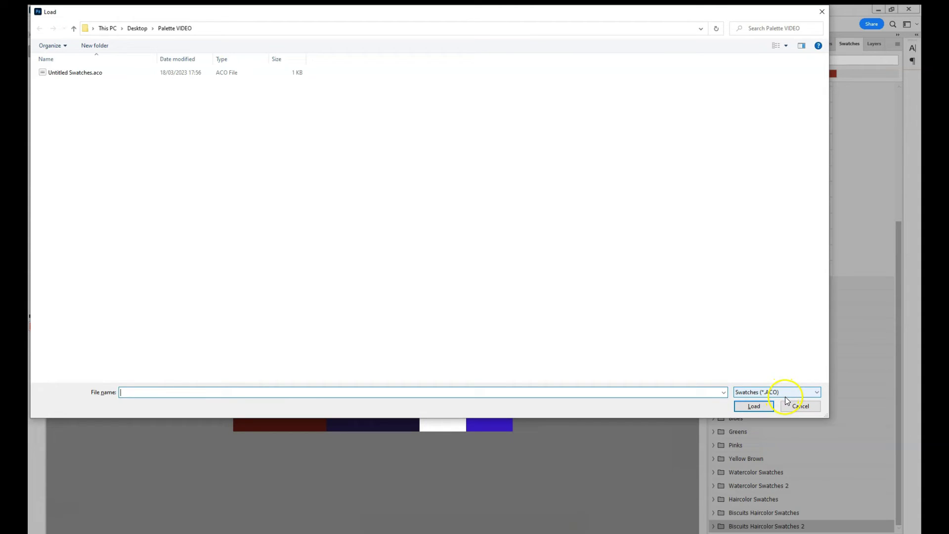
- Load Colortable.ACT as swatches using the Color Table (*.ACT) file filter
click(790, 393)
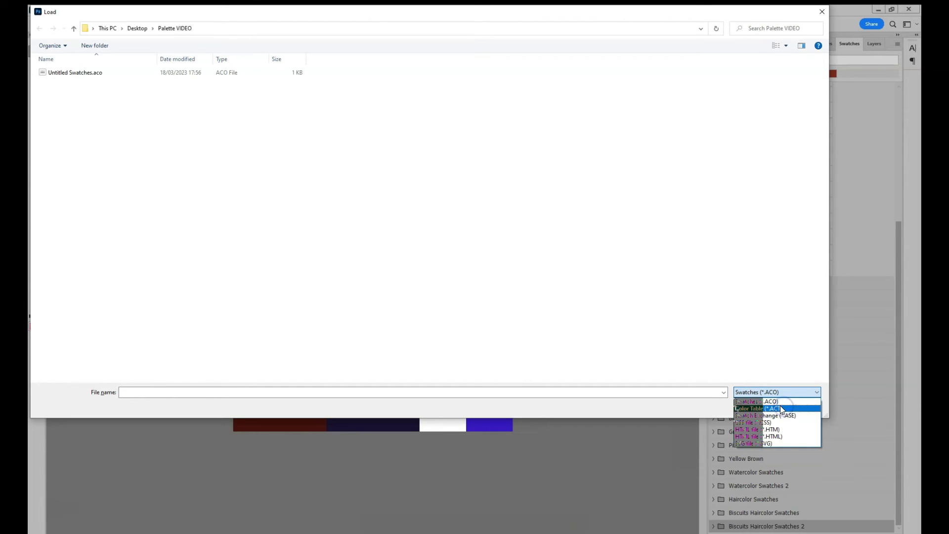
click(780, 407)
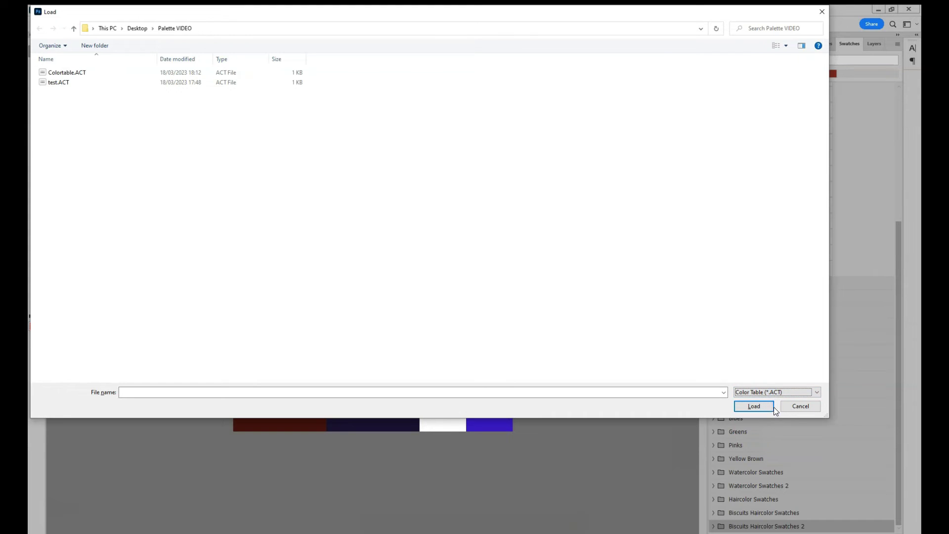
click(82, 73)
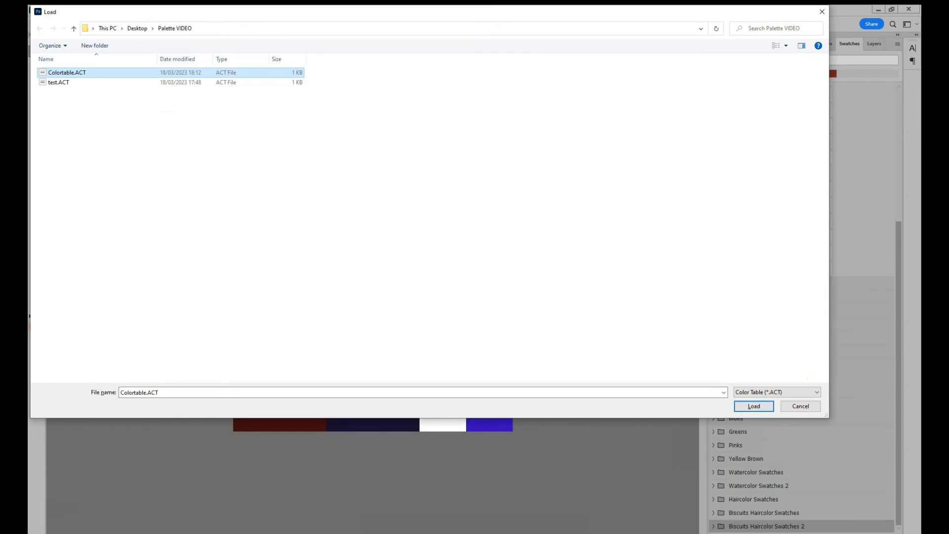
click(768, 410)
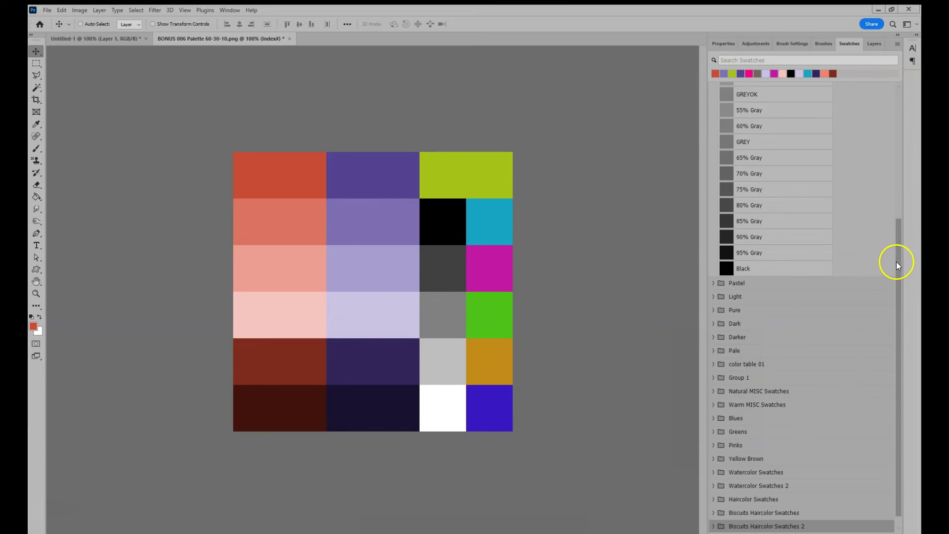
- Expand the Colortable swatch group and select all its hex-named swatches
drag(897, 261, 908, 275)
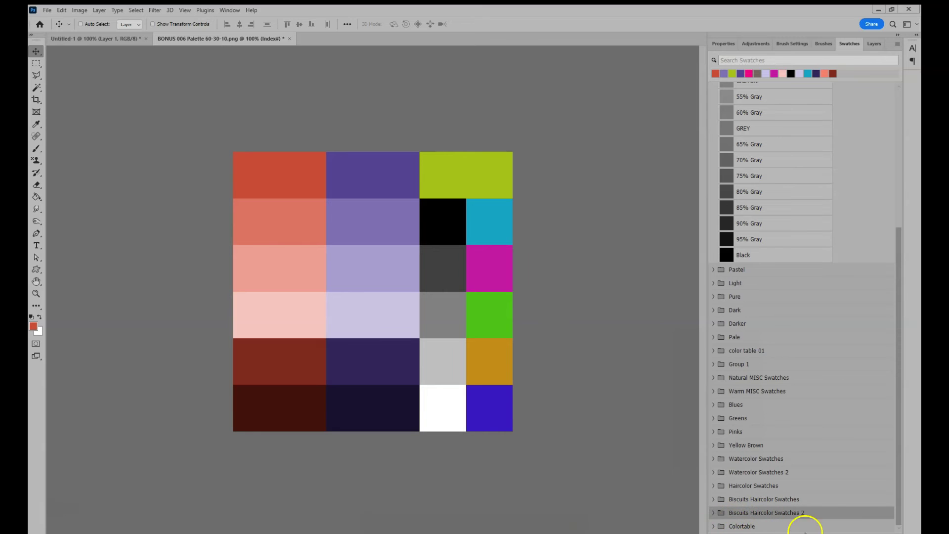
click(714, 528)
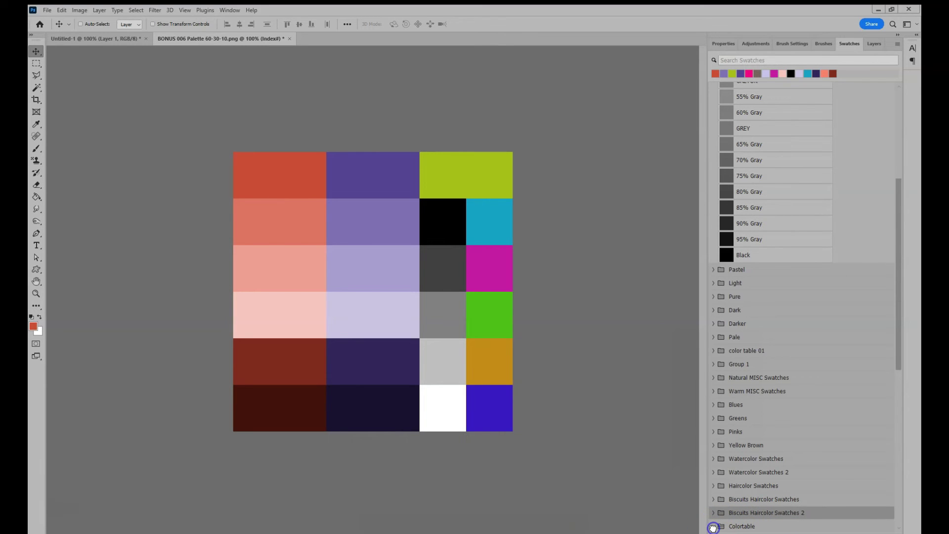
click(714, 528)
click(714, 528)
drag(900, 365, 904, 521)
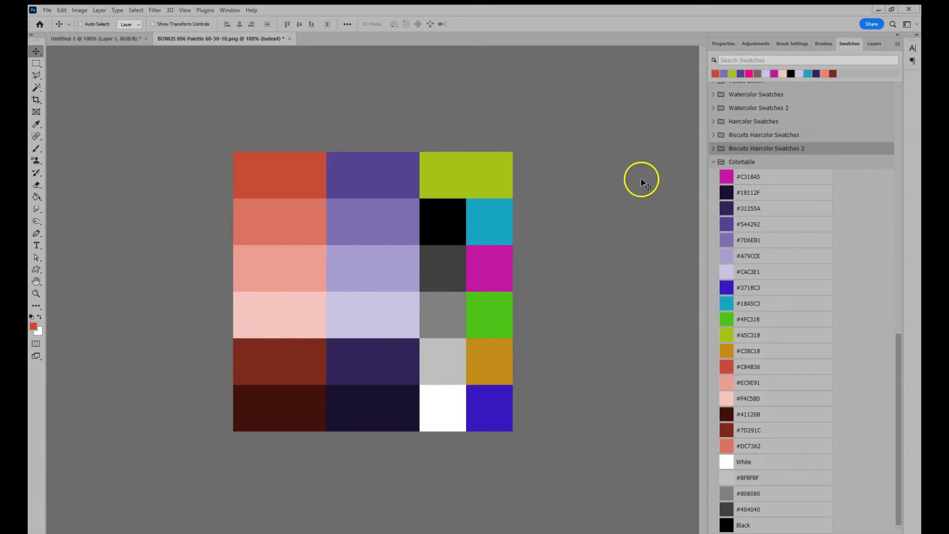
click(870, 161)
click(897, 43)
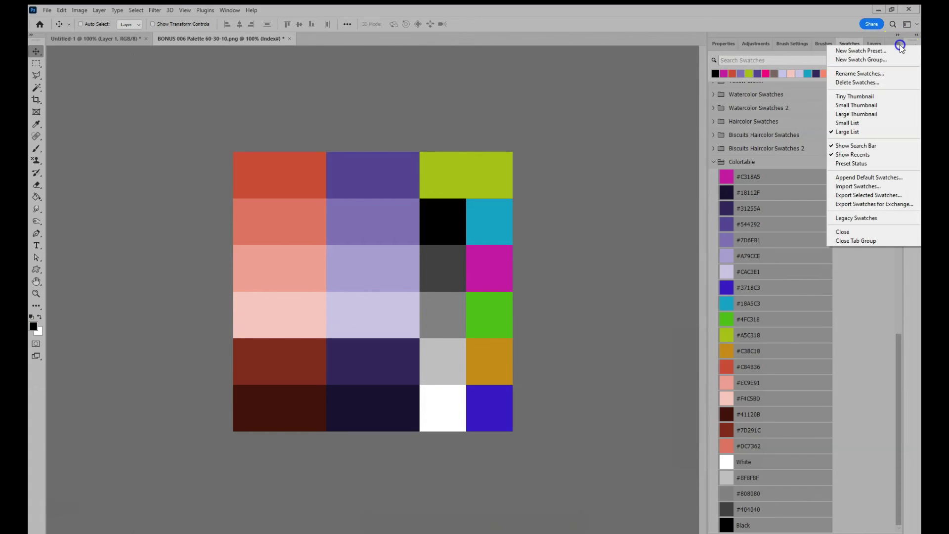
- Export the selected swatches, renaming the file to New Swatches by Image.aco
click(885, 195)
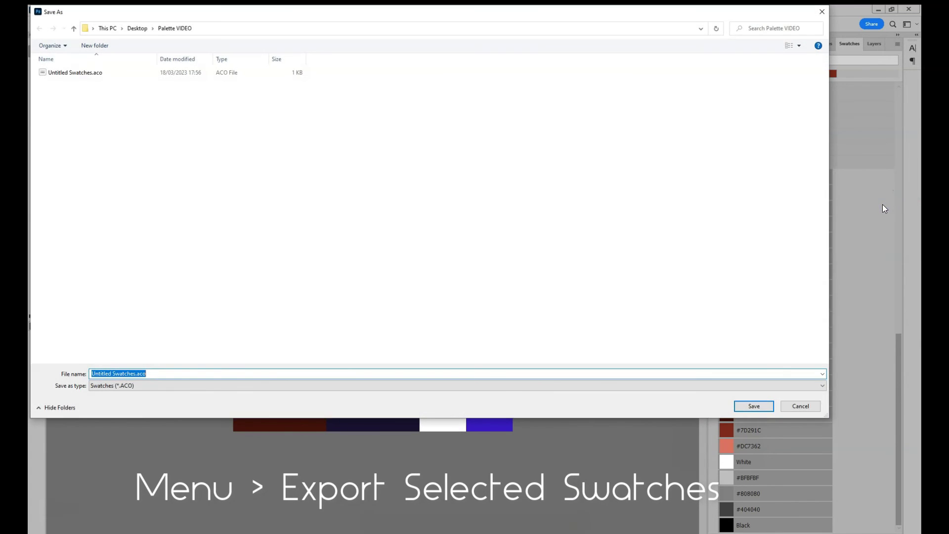
double_click(106, 373)
text(Ne)
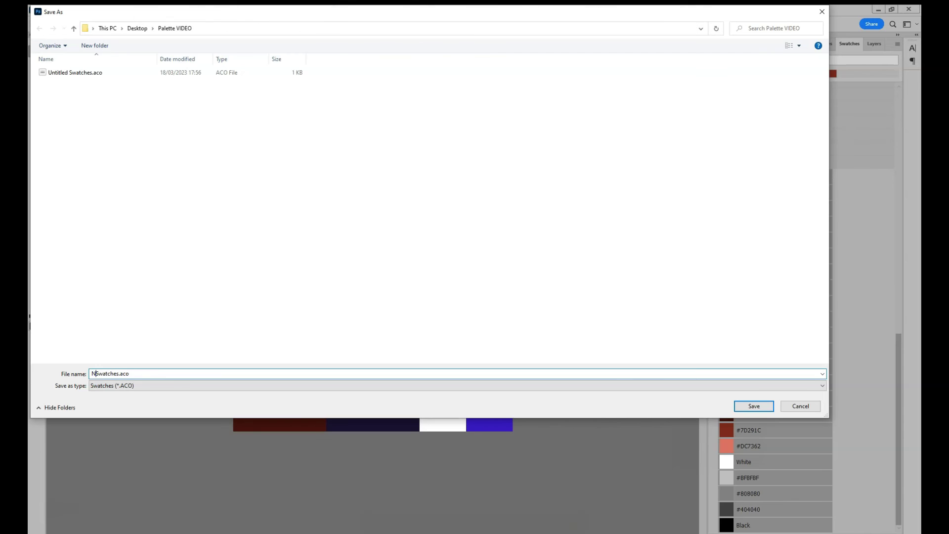
text(w)
text( Image)
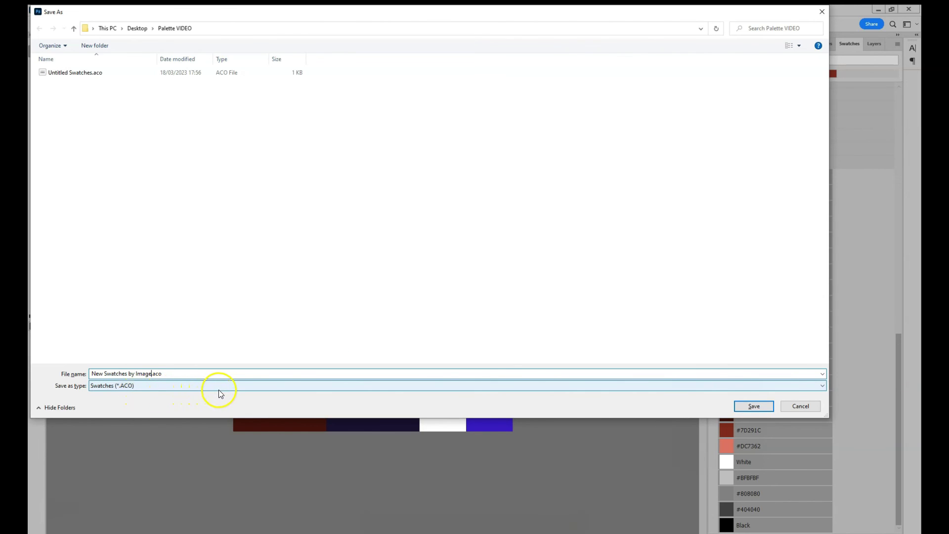
- Save New Swatches by Image.aco, then select it in the Import Swatches Load dialog
click(770, 405)
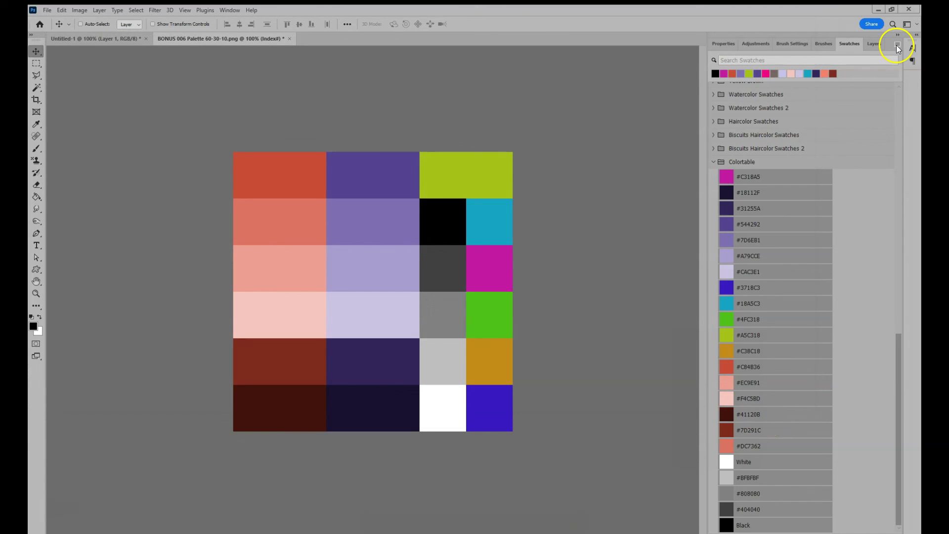
click(896, 45)
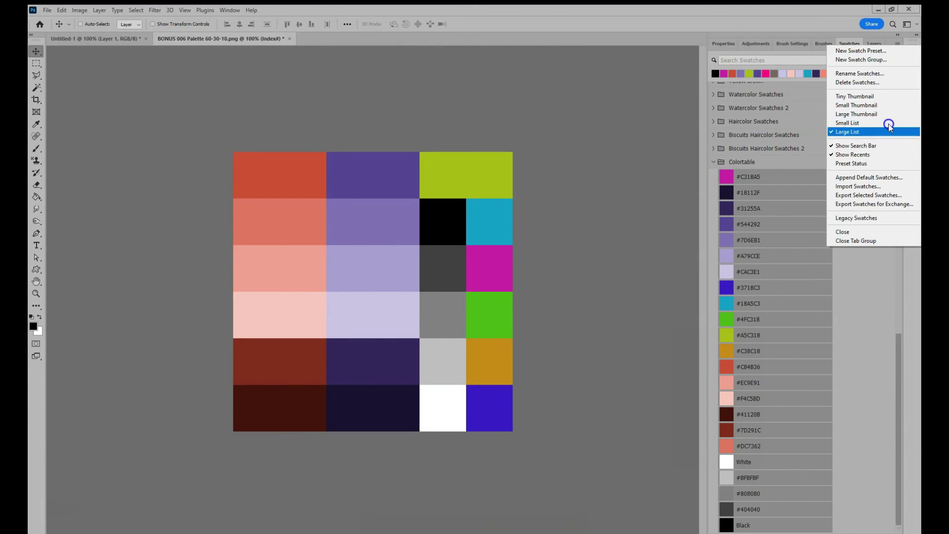
click(883, 190)
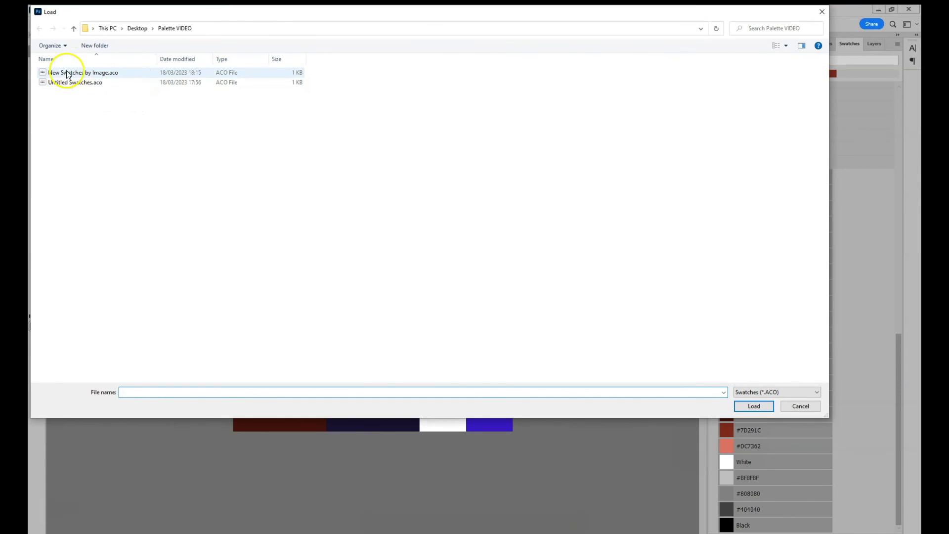
click(98, 74)
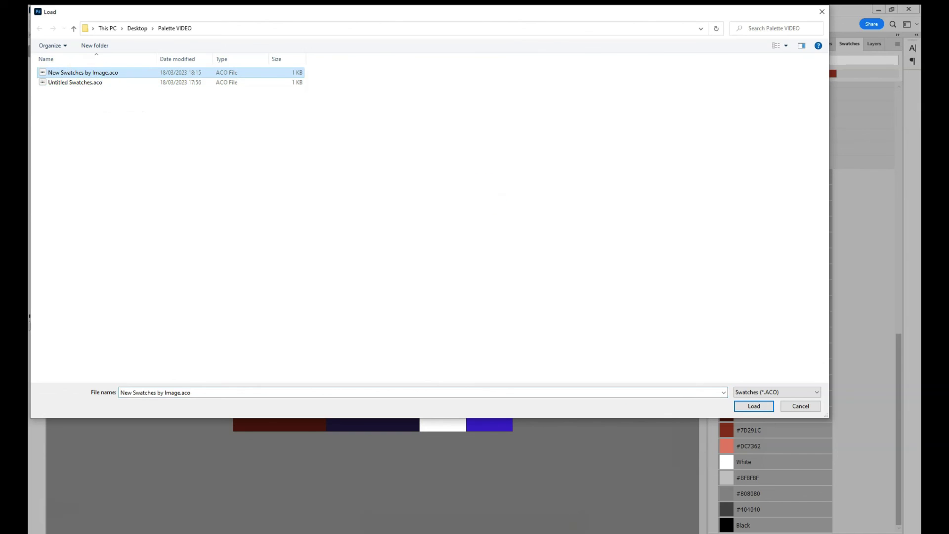